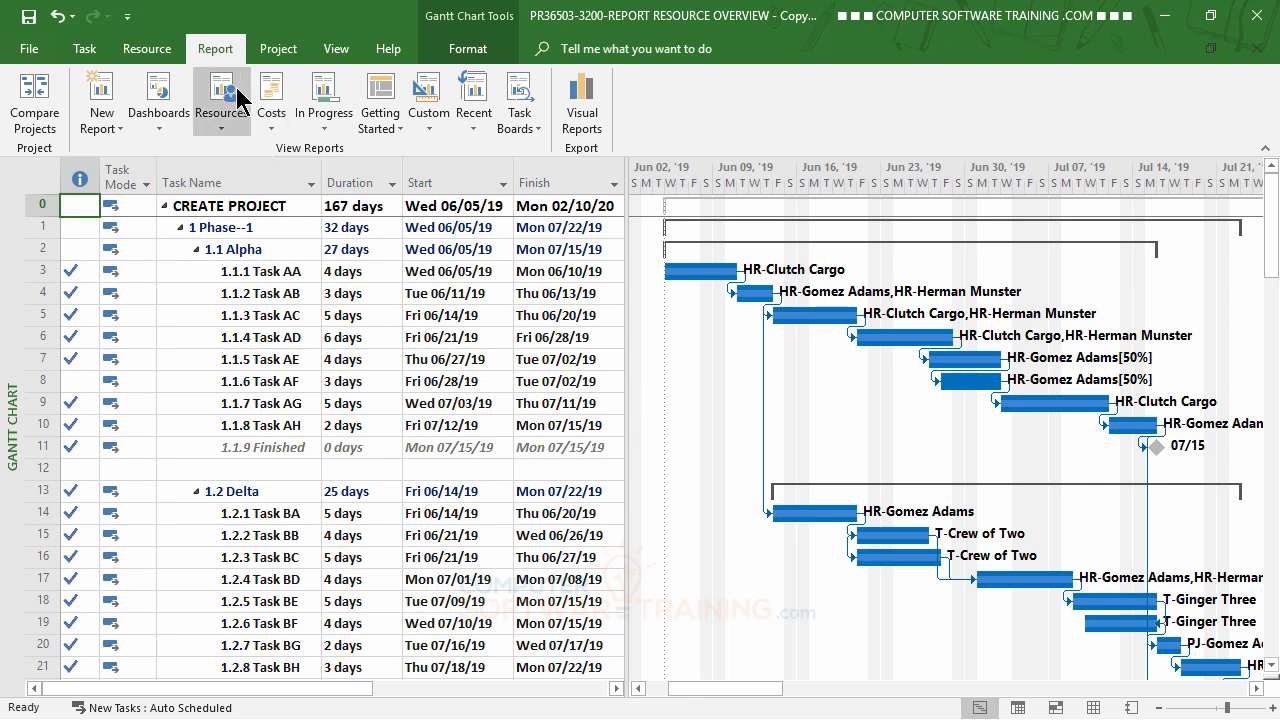
- Open the Cash Flow cost report and examine its cost totals, quarterly chart and top-level task table
left_click(280, 130)
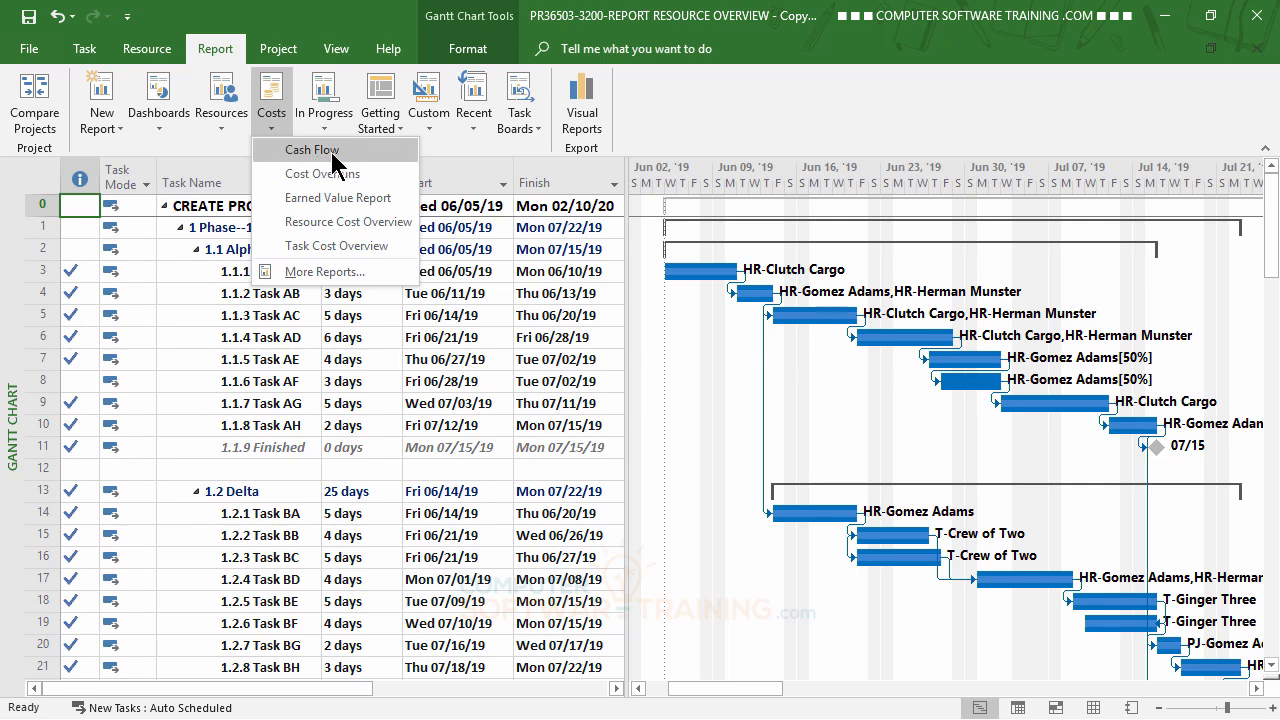
left_click(310, 151)
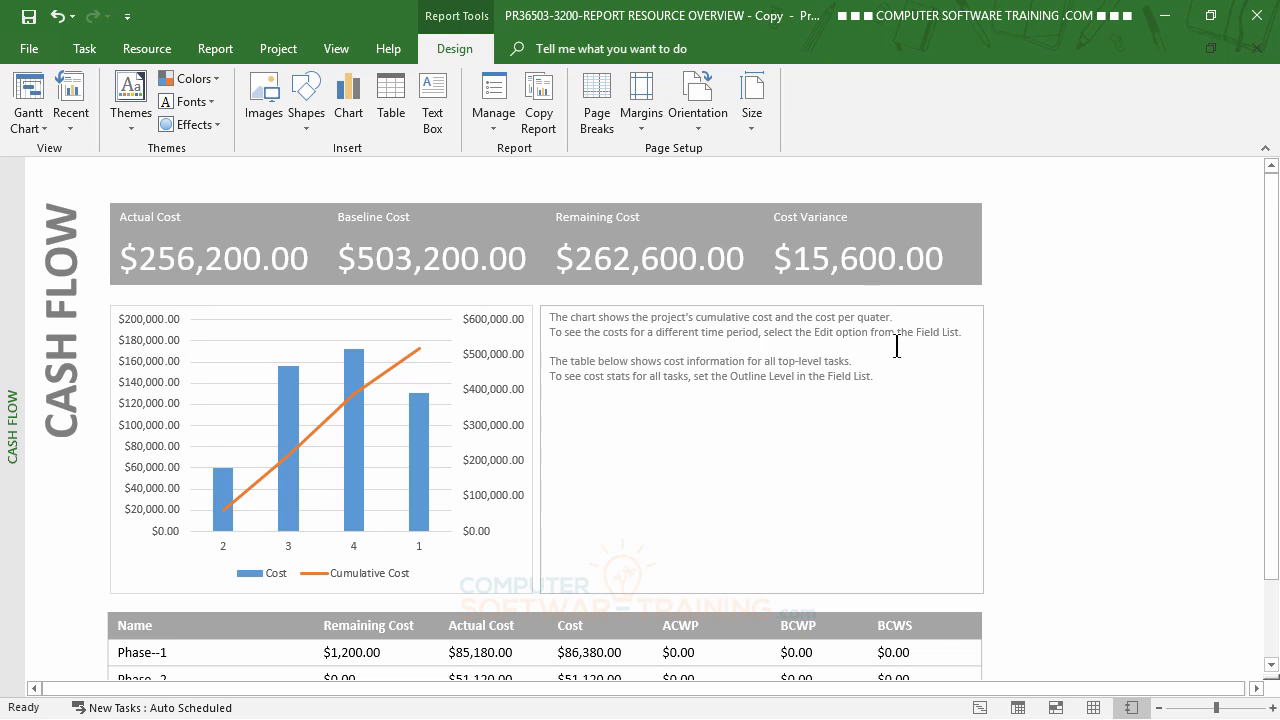
scroll(898, 365, "down", 3)
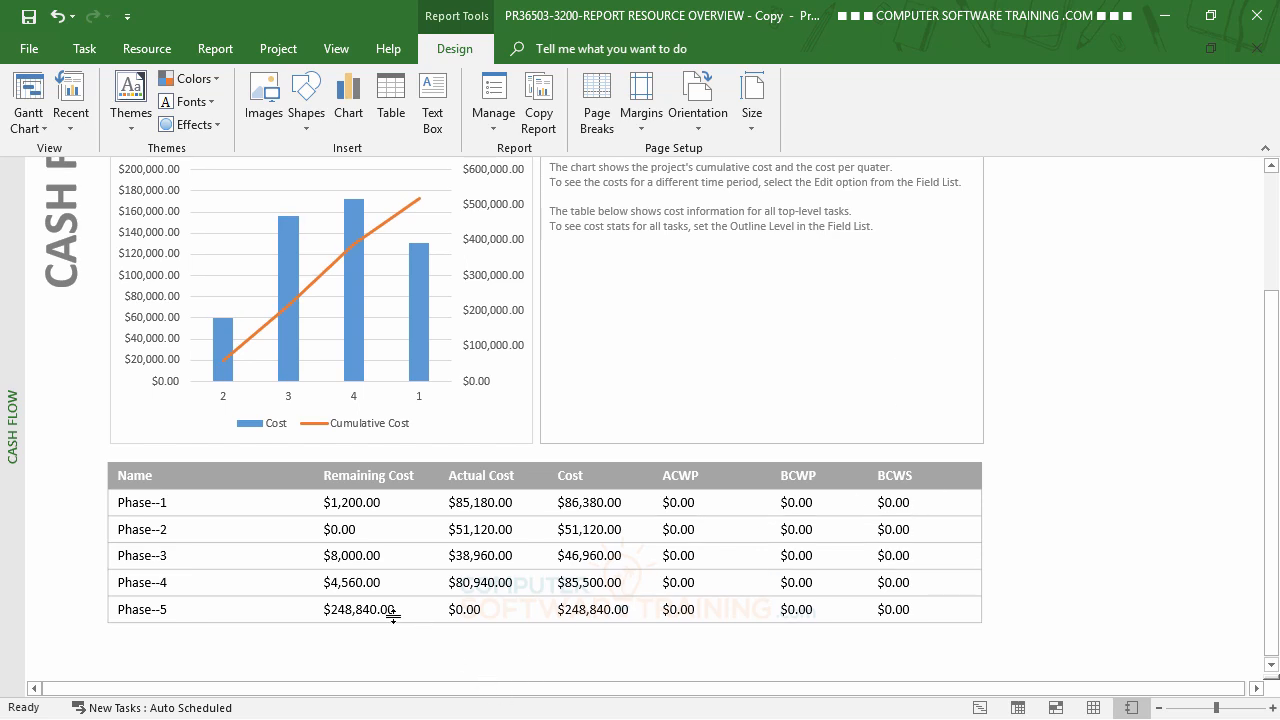
scroll(192, 503, "down", 2)
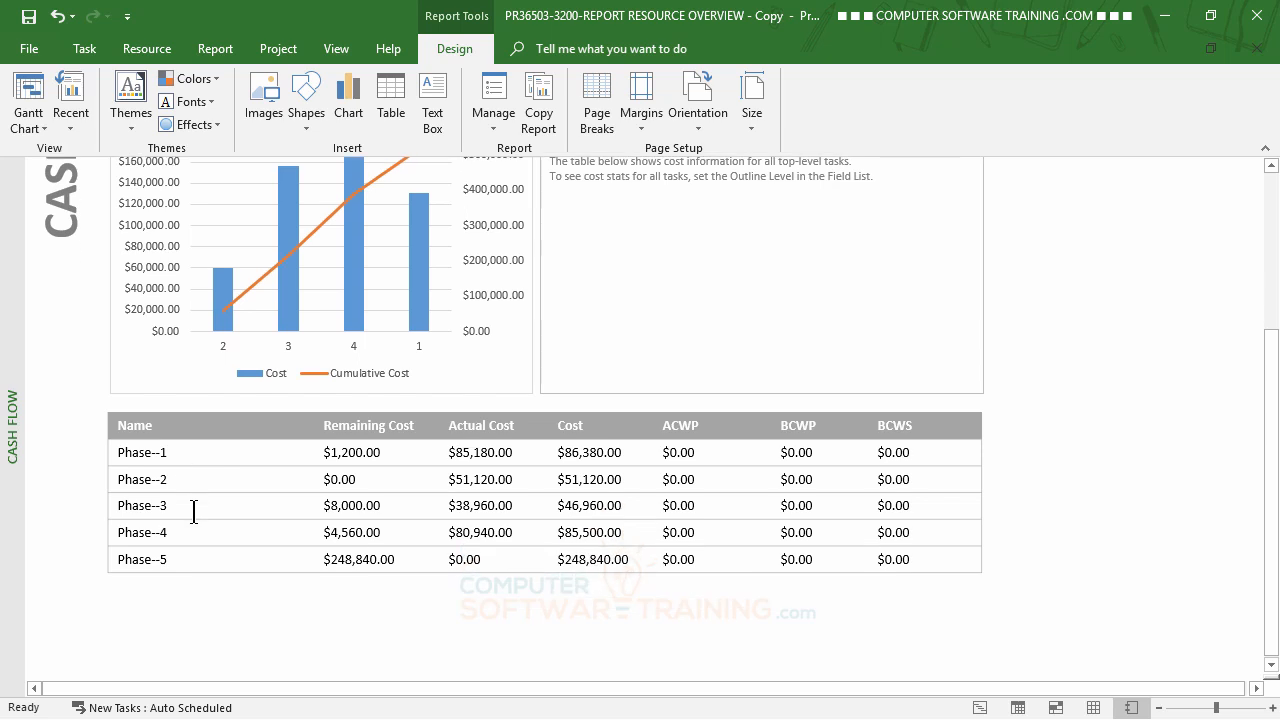
scroll(191, 514, "up", 1)
scroll(210, 514, "up", 4)
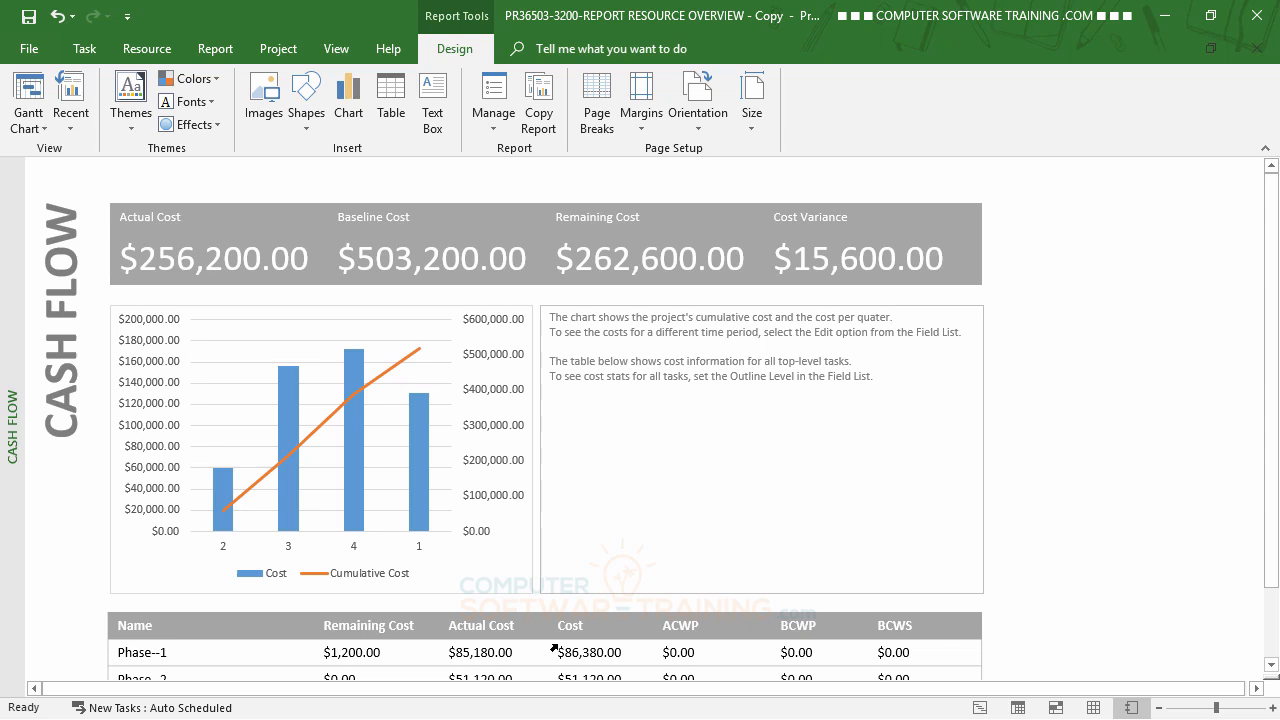
scroll(667, 557, "down", 1)
scroll(672, 548, "up", 1)
- Return to the Gantt Chart view, and from there reopen the Cash Flow cost report
left_click(27, 90)
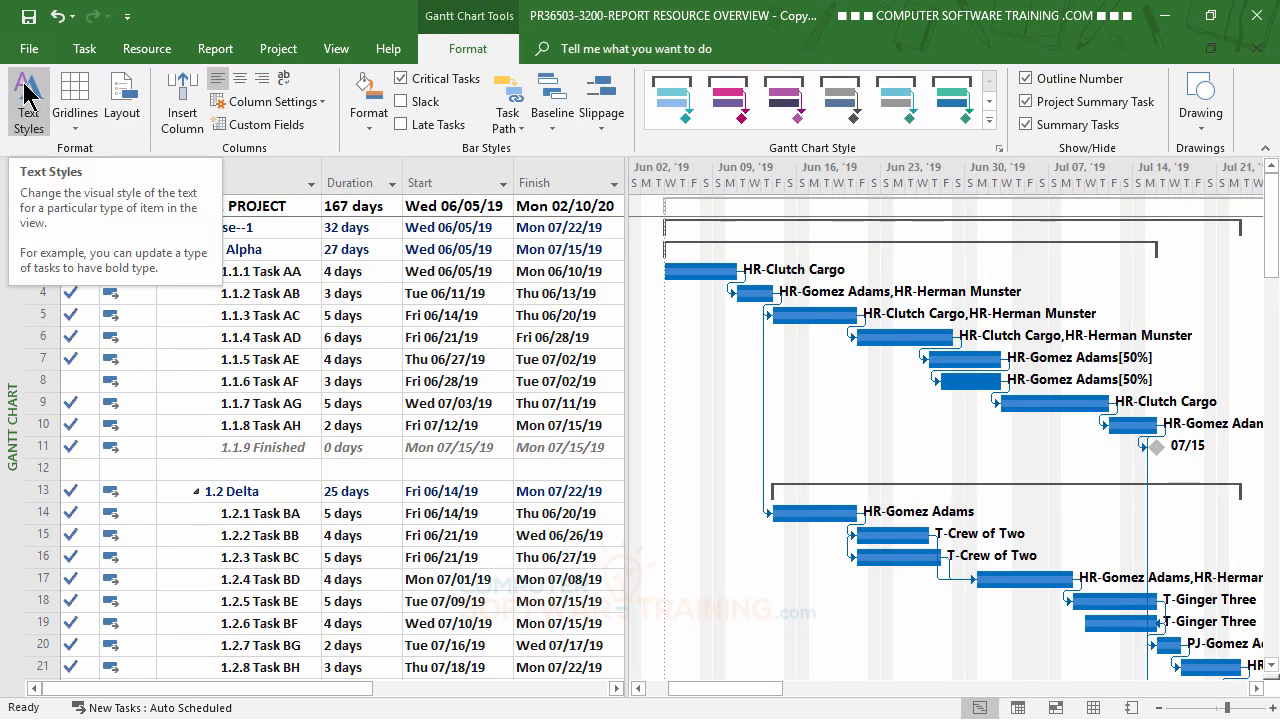
left_click(213, 50)
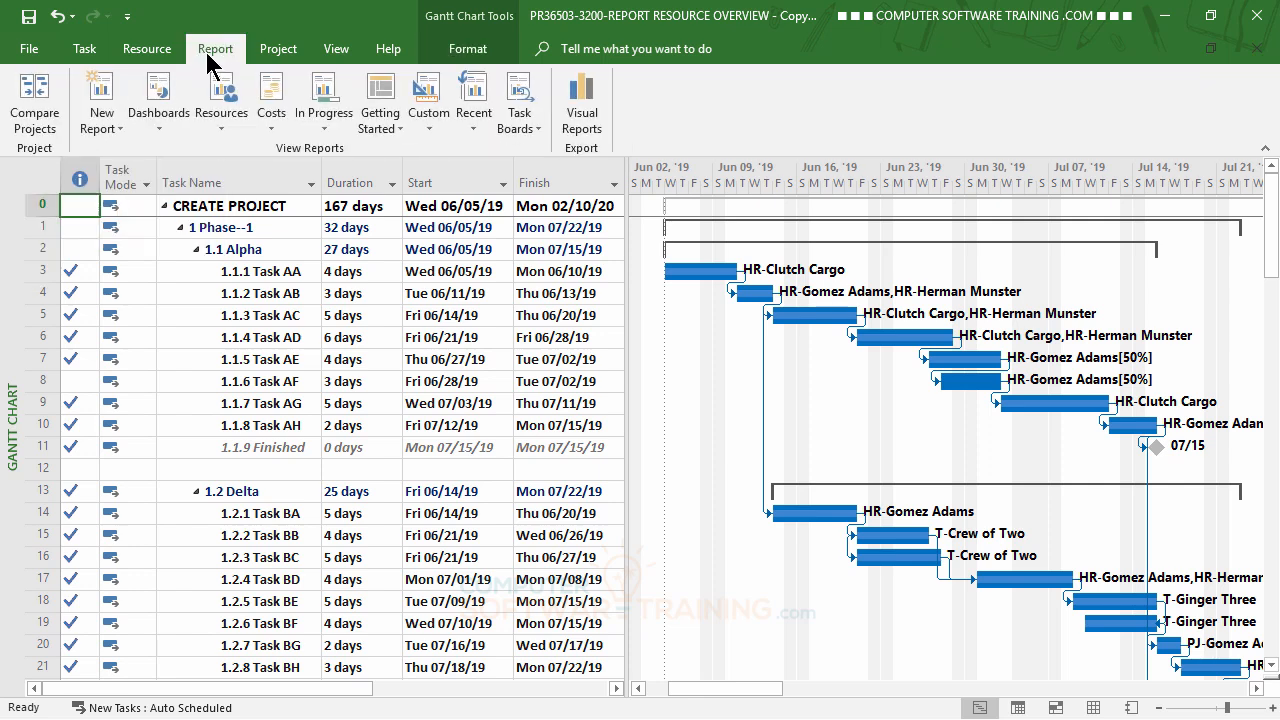
left_click(271, 108)
left_click(311, 152)
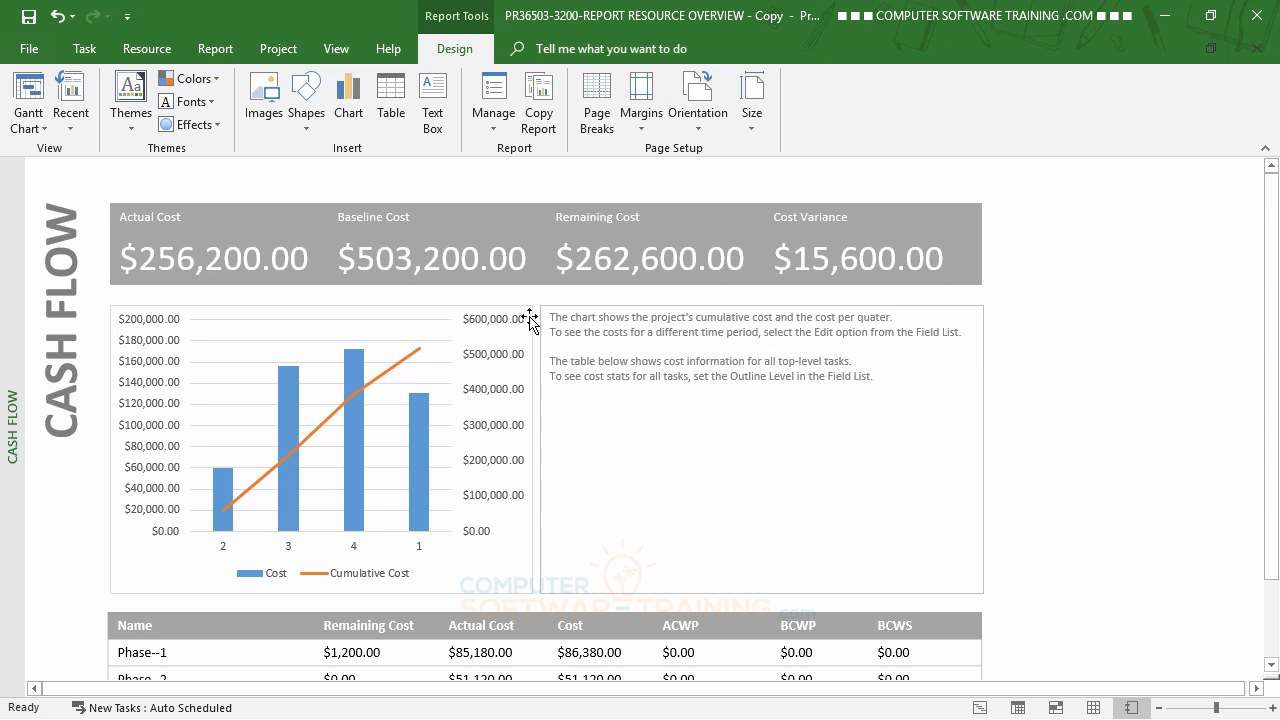
- Open the Cost Overruns report and examine the task and resource cost variance charts and tables
left_click(217, 54)
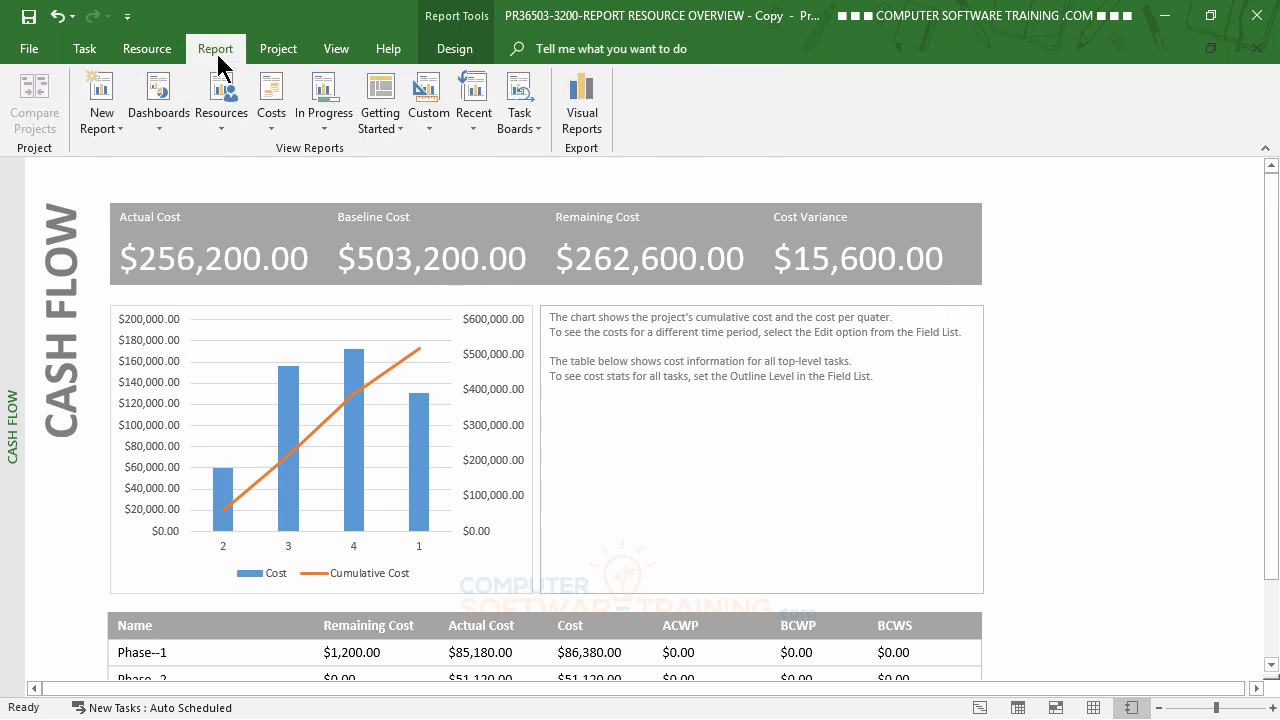
left_click(268, 122)
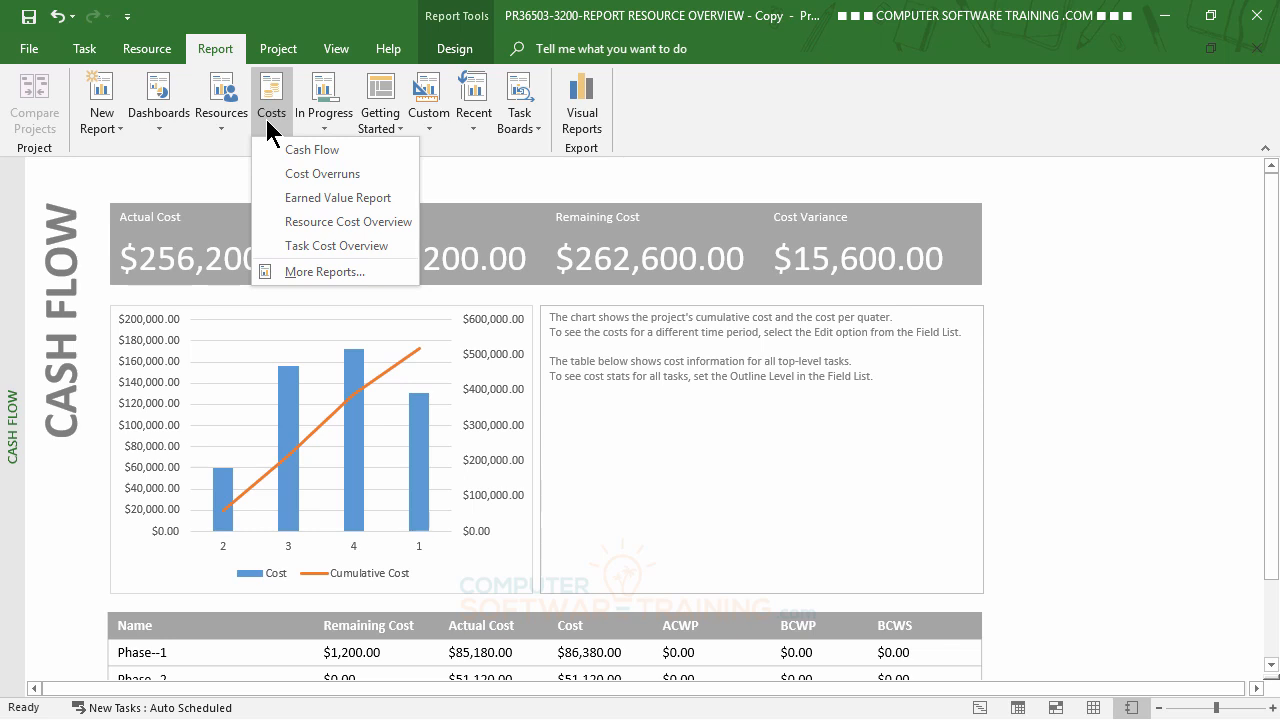
left_click(309, 176)
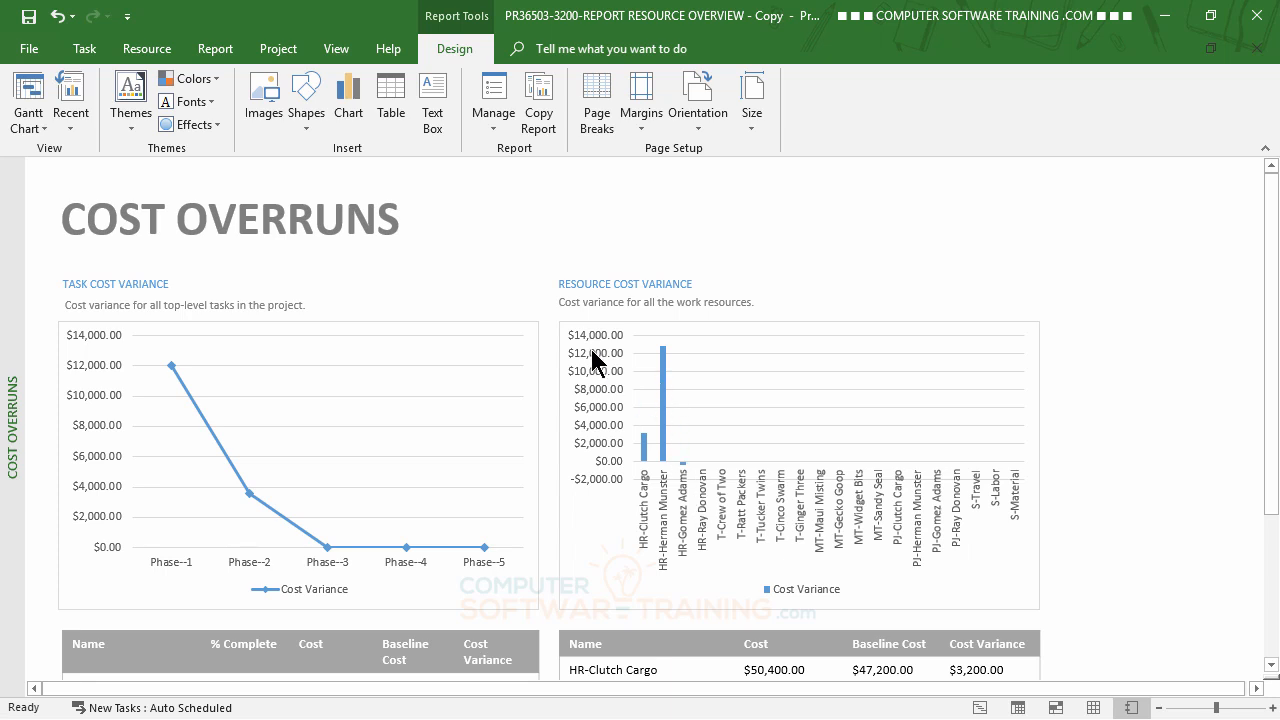
scroll(756, 485, "down", 3)
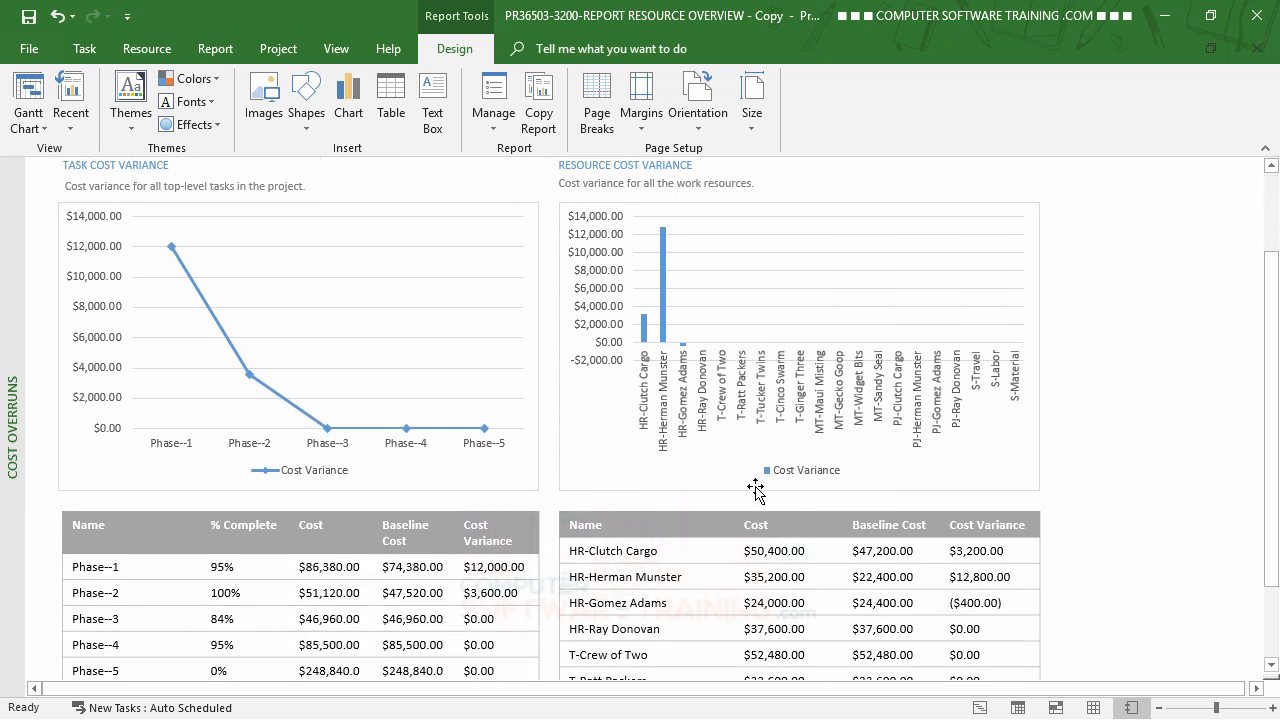
scroll(756, 490, "down", 3)
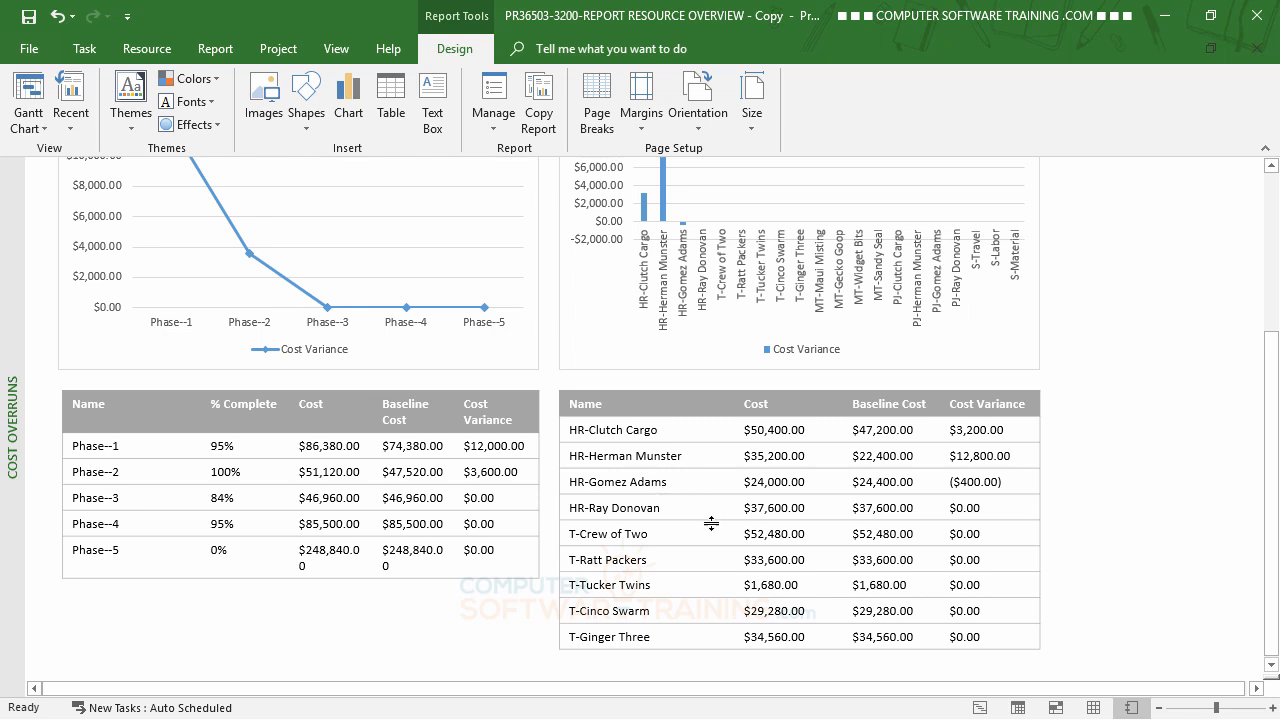
scroll(515, 512, "up", 3)
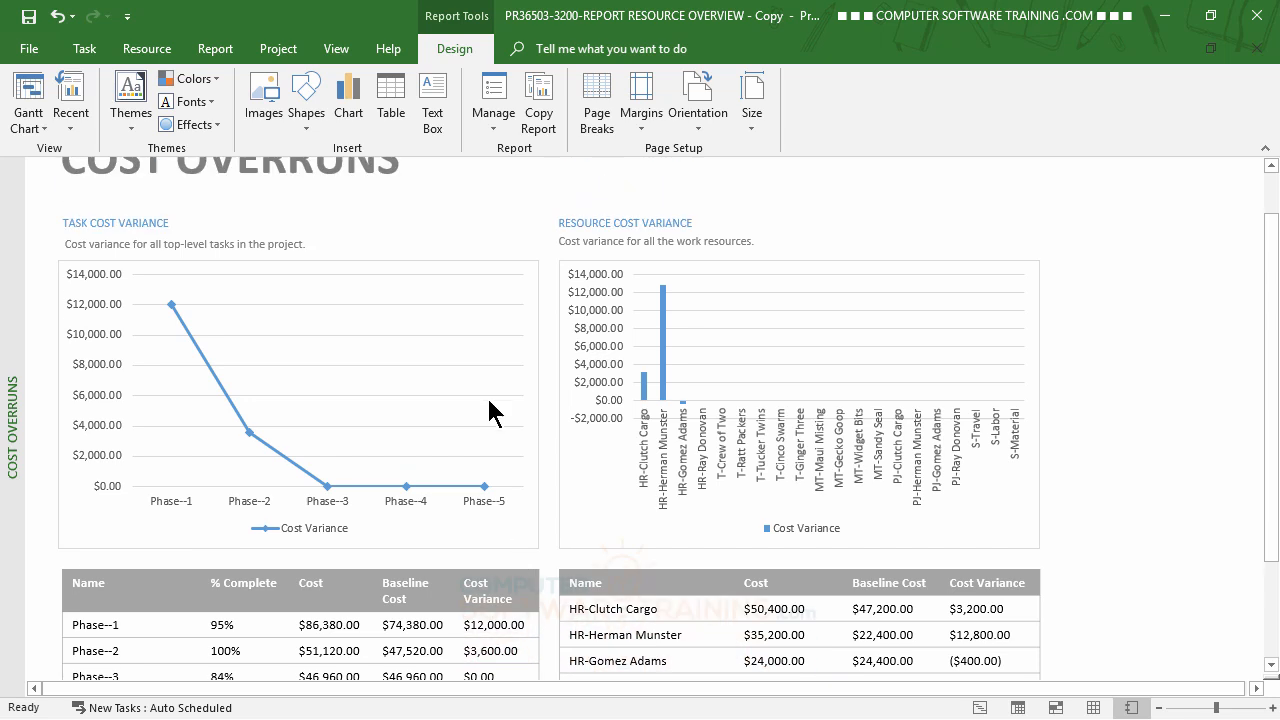
scroll(490, 405, "up", 1)
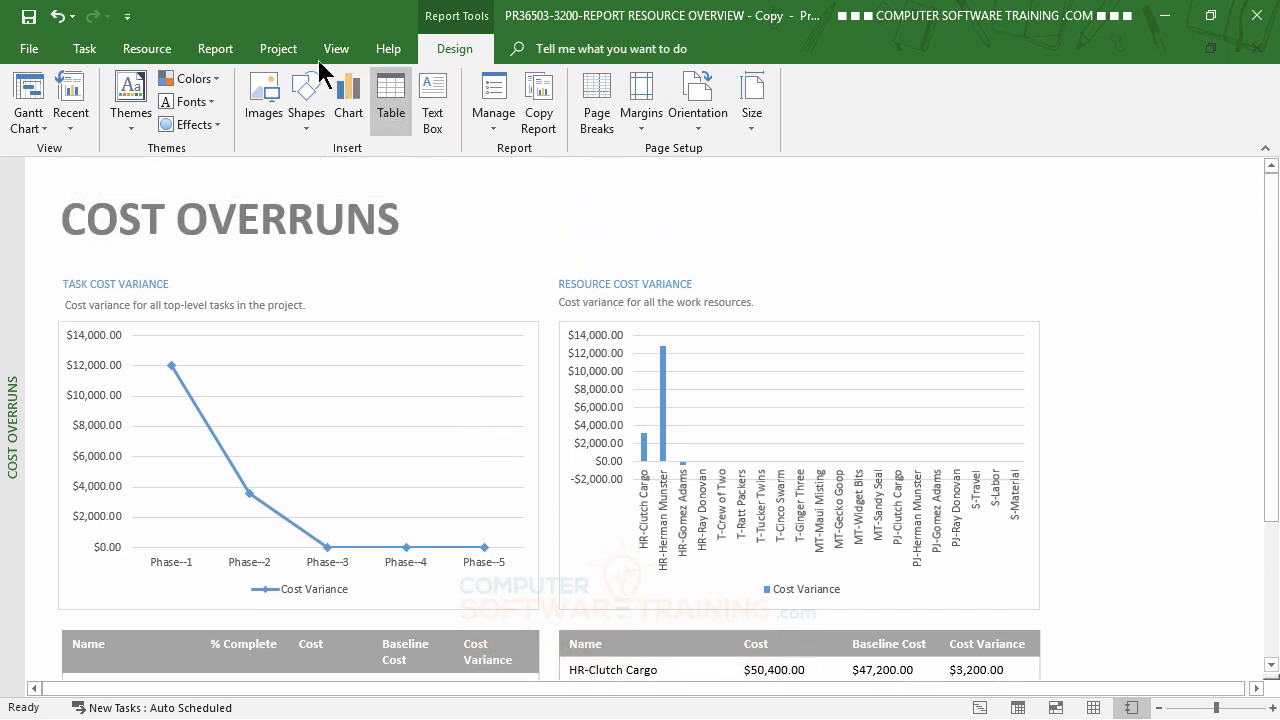
- Open the Resource Cost Overview report and examine its cost status, cost distribution and cost details for work resources
left_click(220, 50)
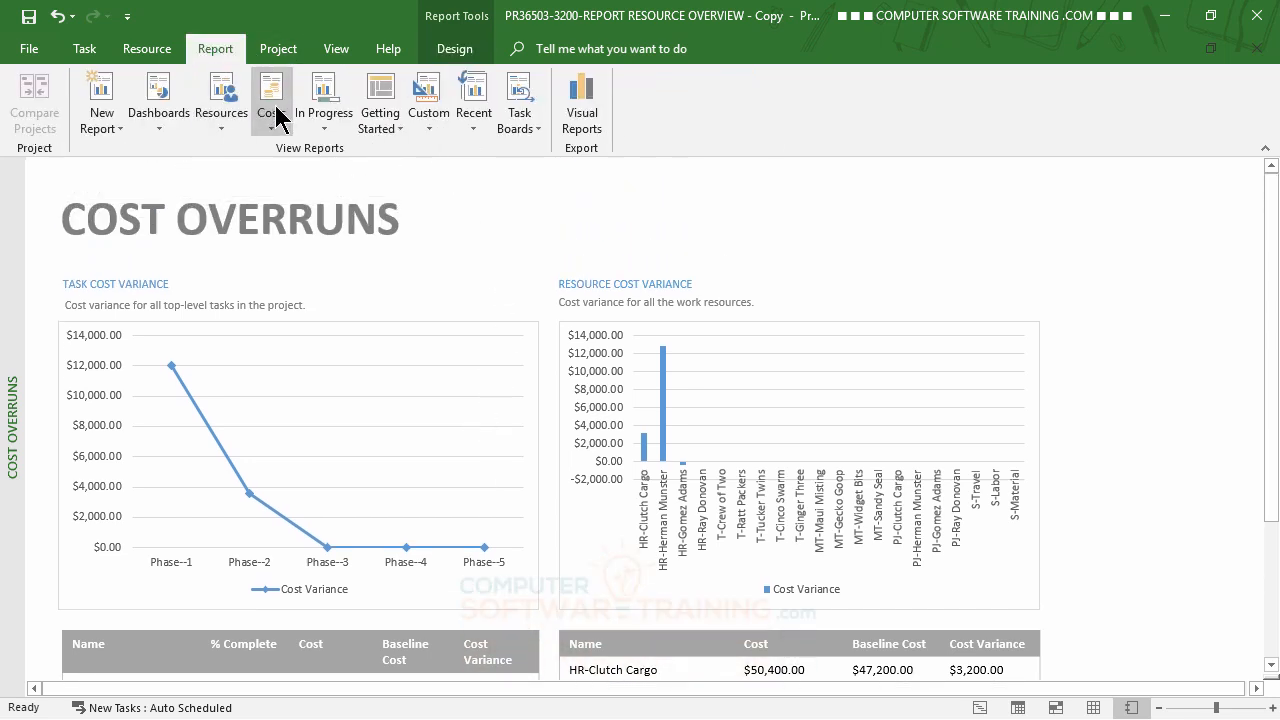
left_click(272, 112)
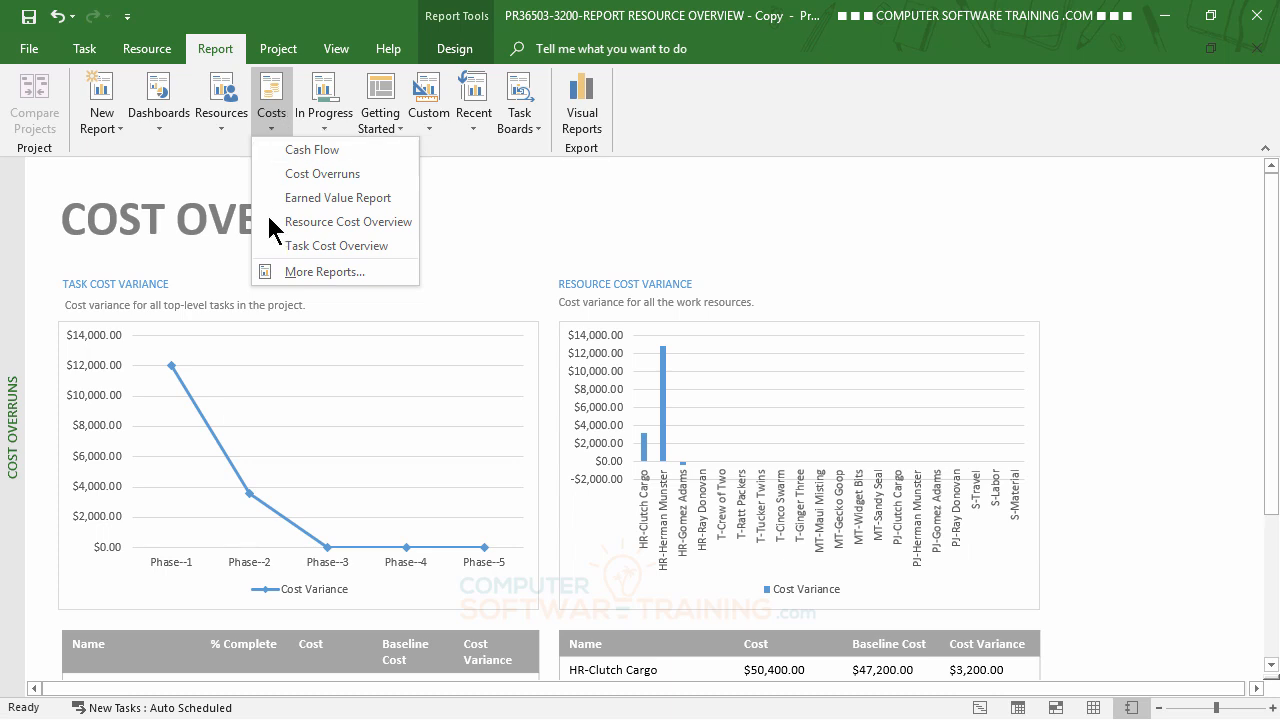
left_click(309, 222)
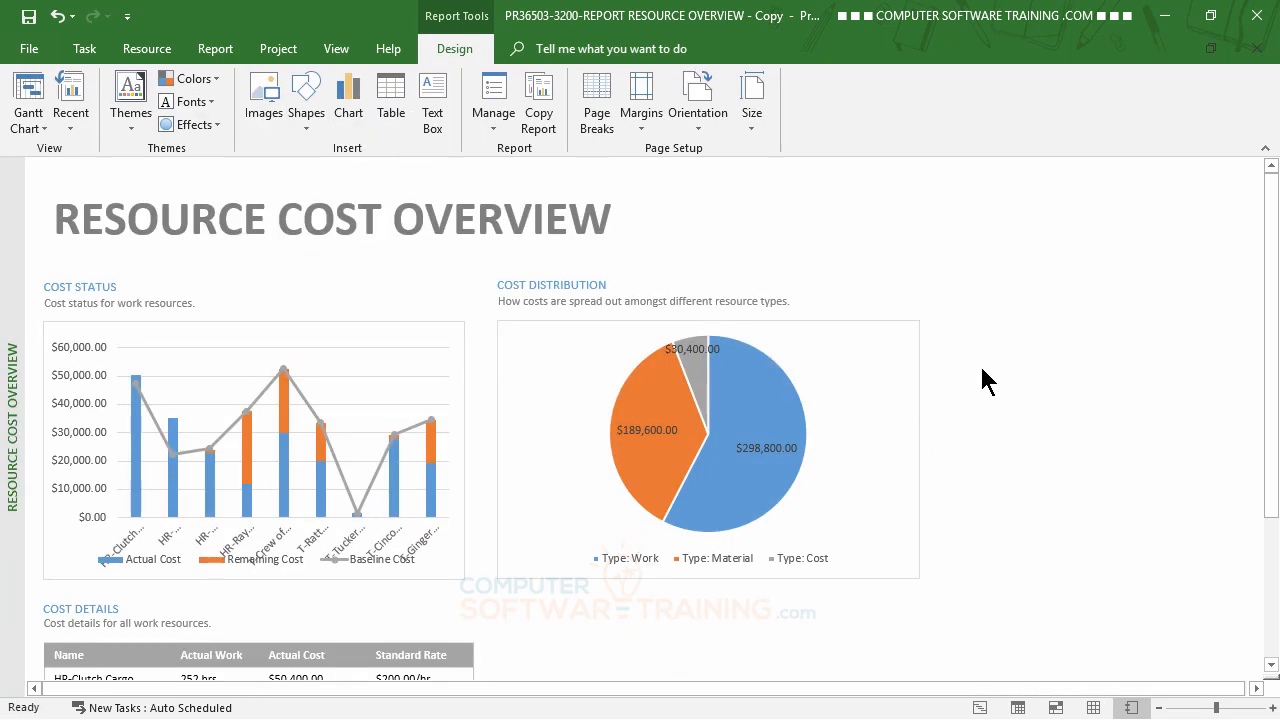
scroll(1041, 350, "down", 3)
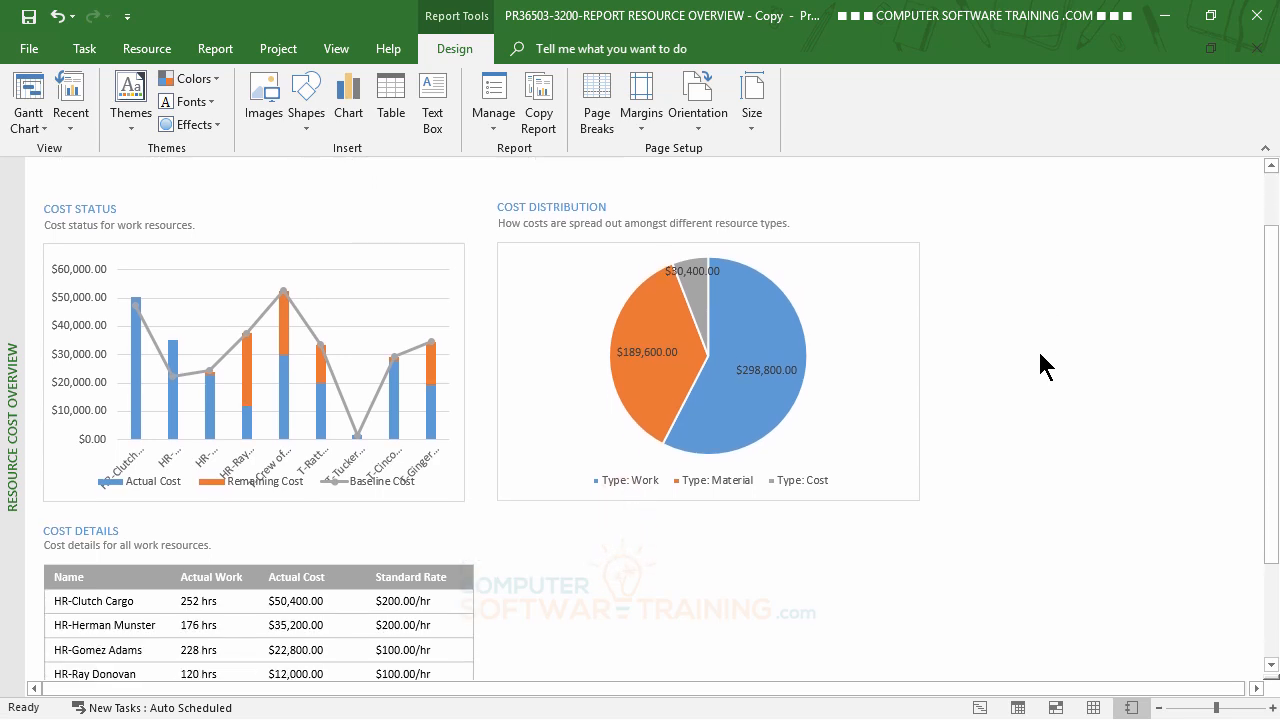
scroll(1035, 347, "down", 2)
scroll(1030, 345, "up", 3)
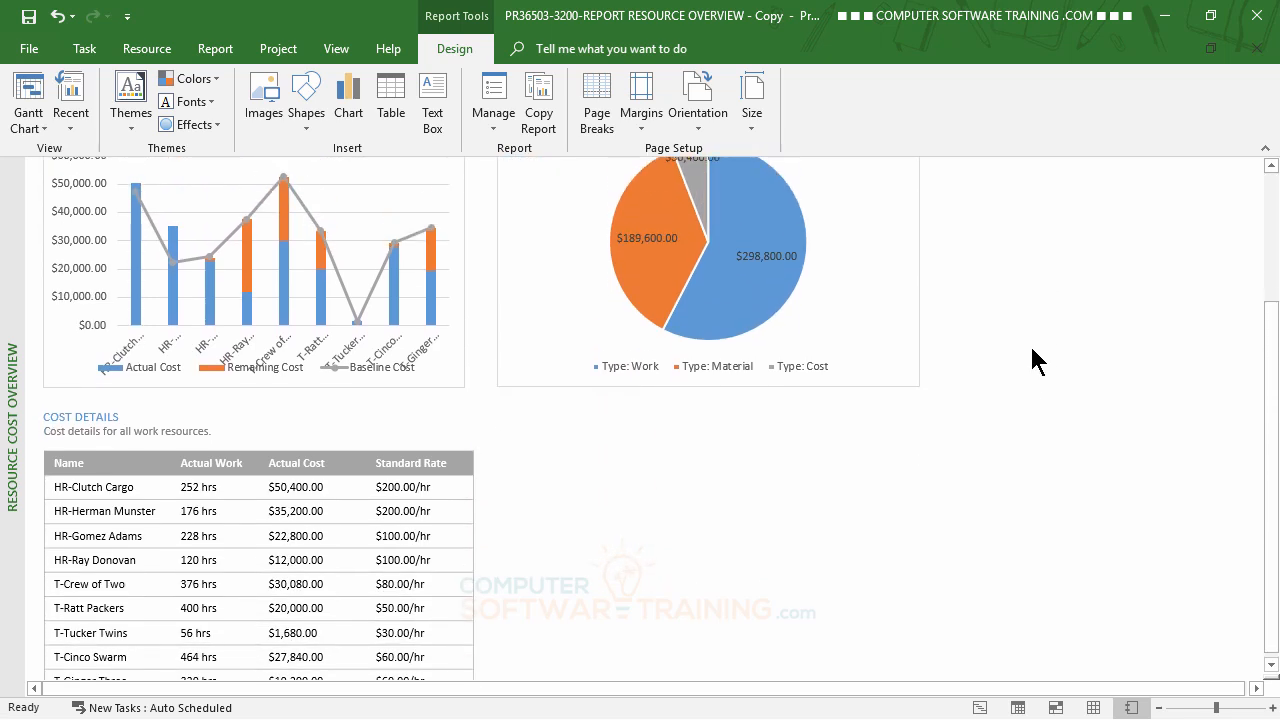
scroll(1030, 339, "up", 2)
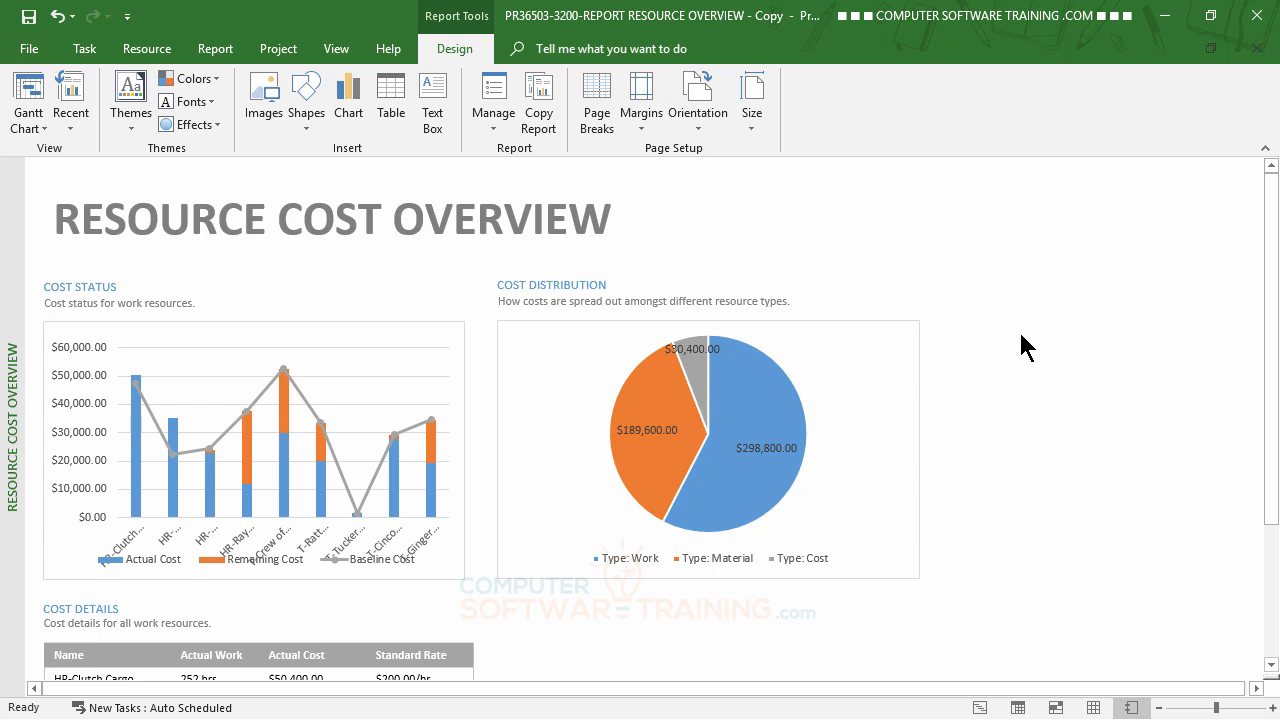
- Open the Task Cost Overview report and examine its cost status, cost distribution and cost details for top-level tasks
left_click(205, 47)
left_click(278, 122)
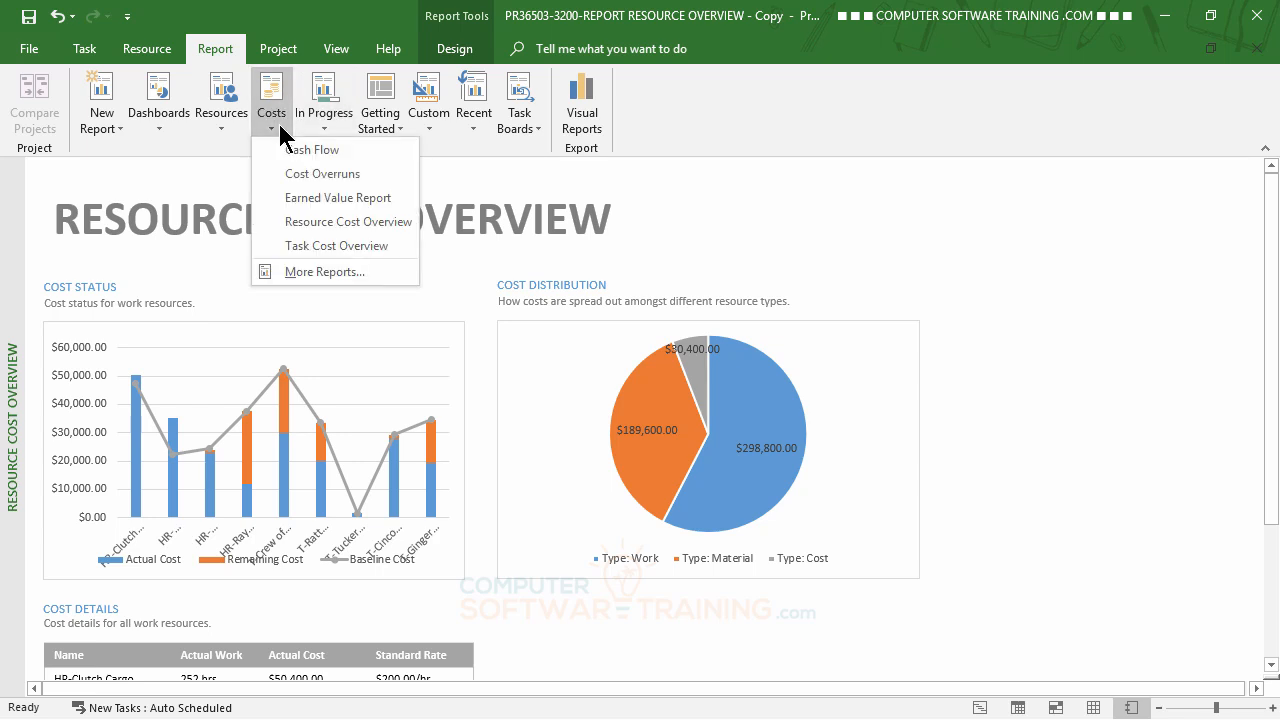
left_click(328, 248)
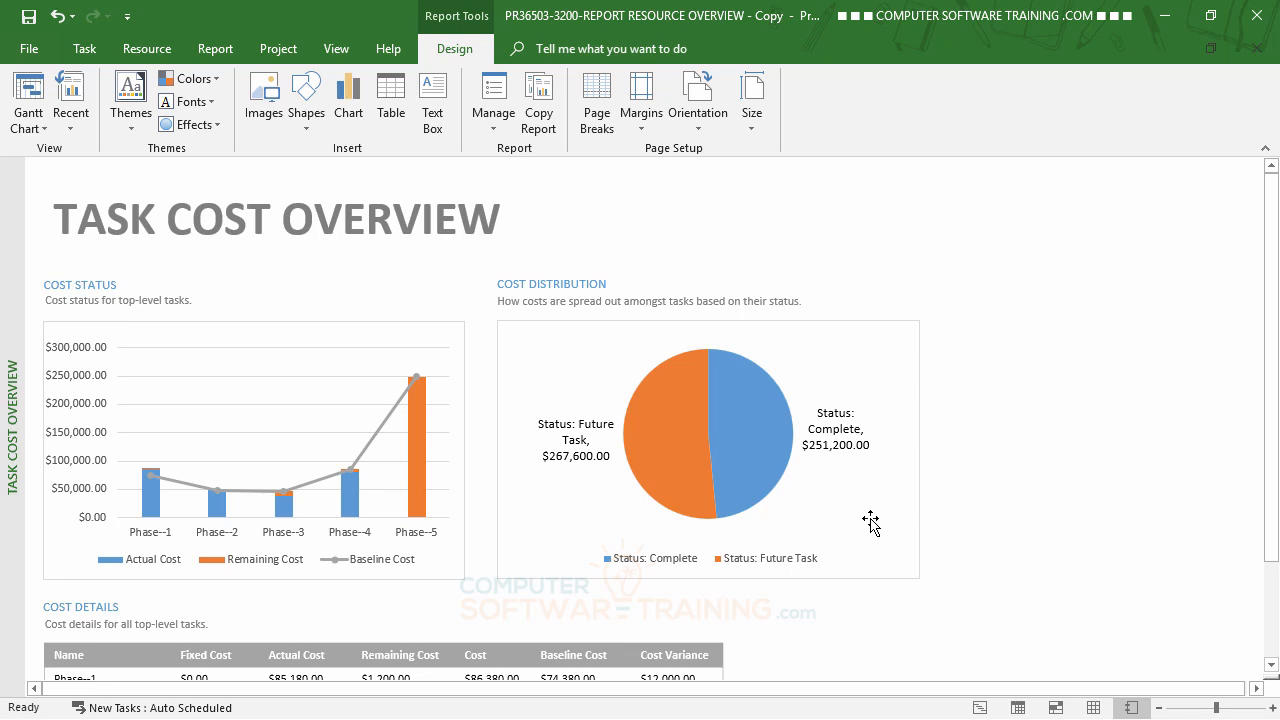
scroll(1117, 429, "down", 3)
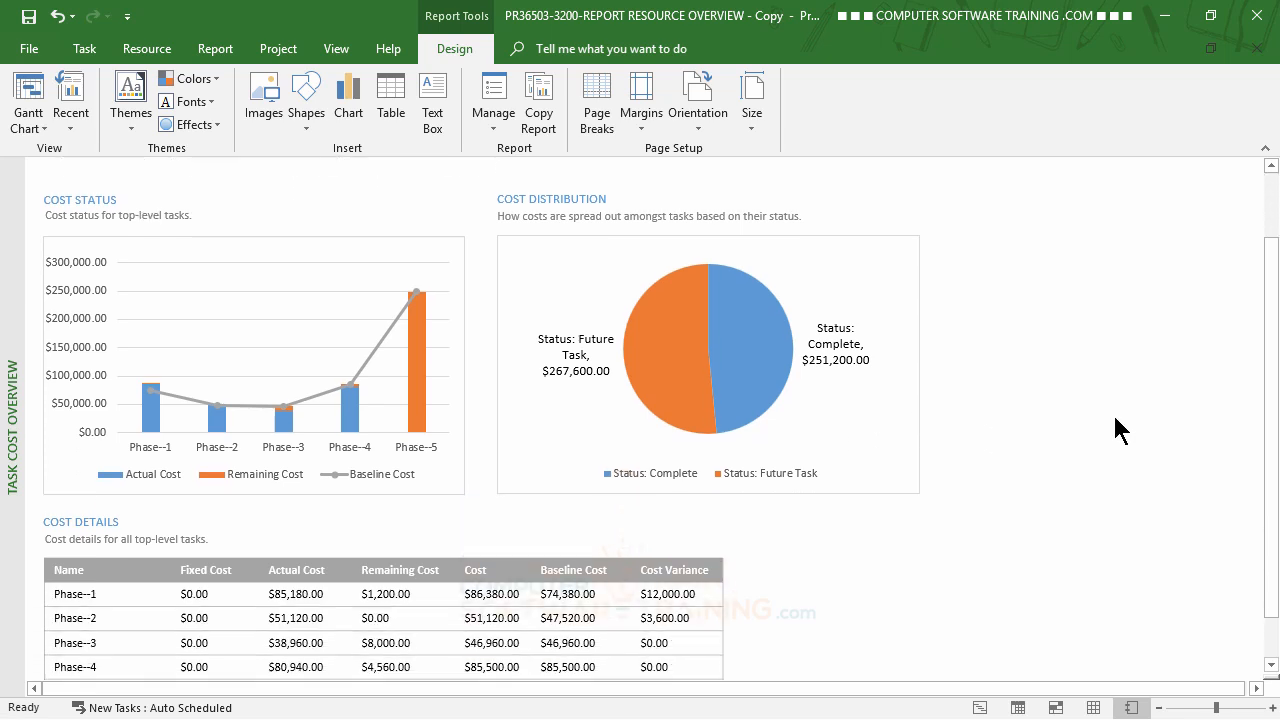
scroll(1117, 429, "down", 1)
scroll(1117, 429, "up", 4)
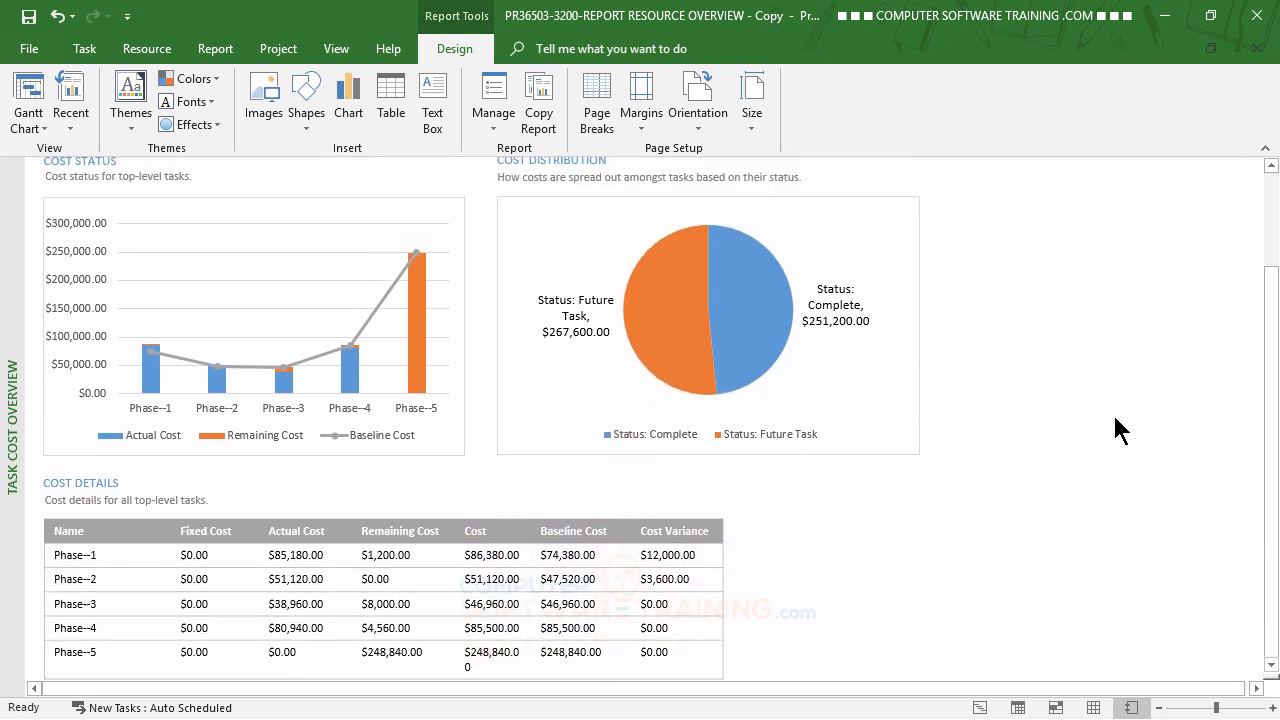